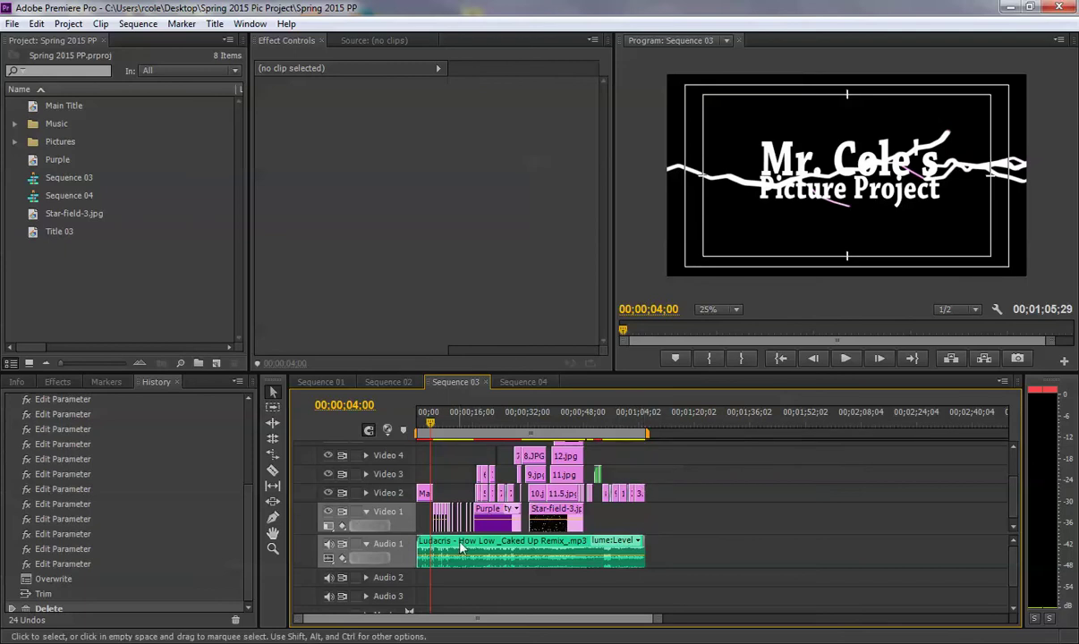
# - Adjust Sequence 03's work area bar to span from 00;00 to just past the last clips
pyautogui.moveTo(648, 438); pyautogui.dragTo(531, 438)
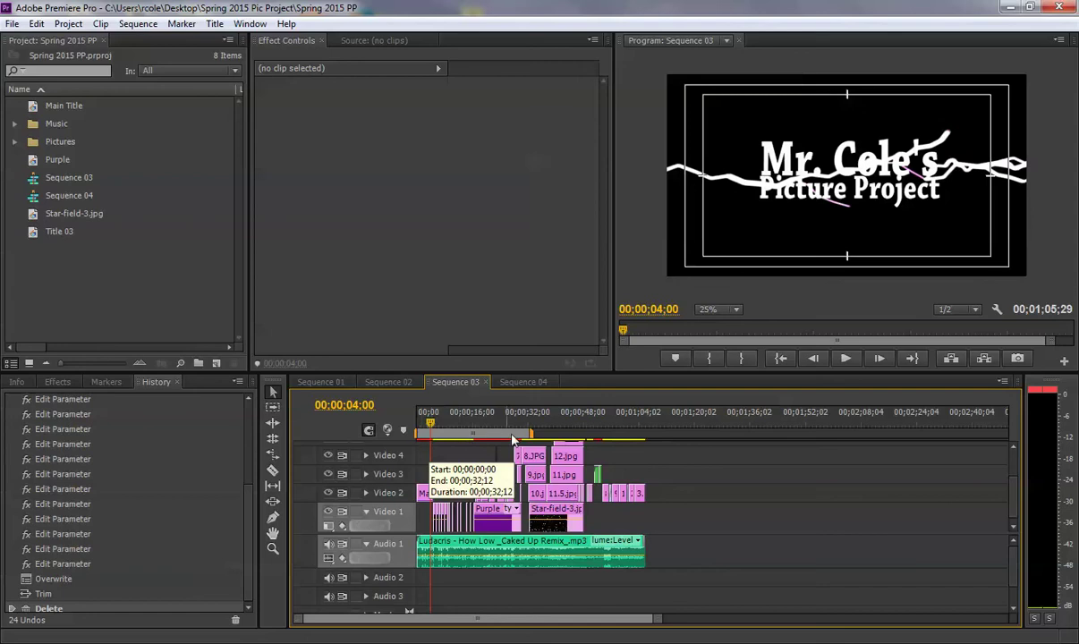
pyautogui.moveTo(498, 434); pyautogui.dragTo(527, 438)
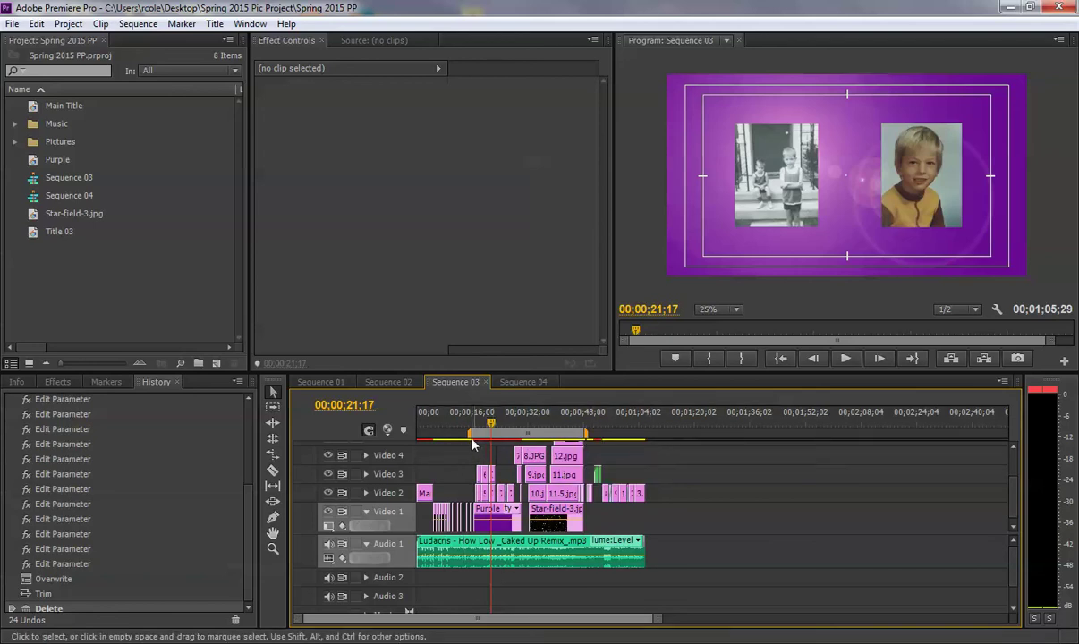
pyautogui.moveTo(470, 436); pyautogui.dragTo(417, 438)
pyautogui.moveTo(587, 437); pyautogui.dragTo(784, 434)
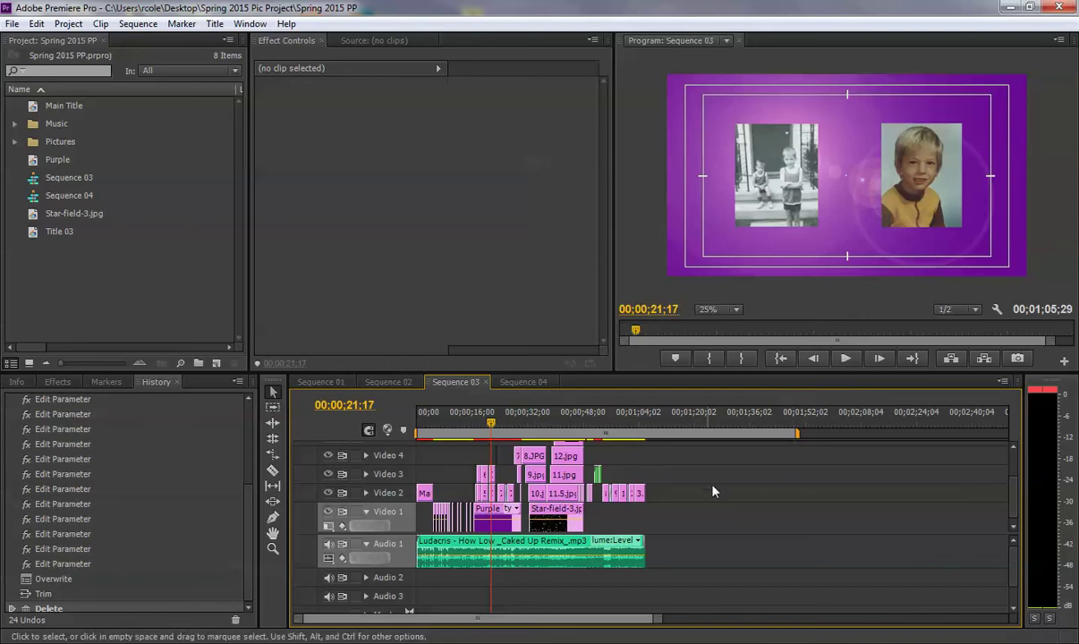
pyautogui.moveTo(797, 436); pyautogui.dragTo(647, 436)
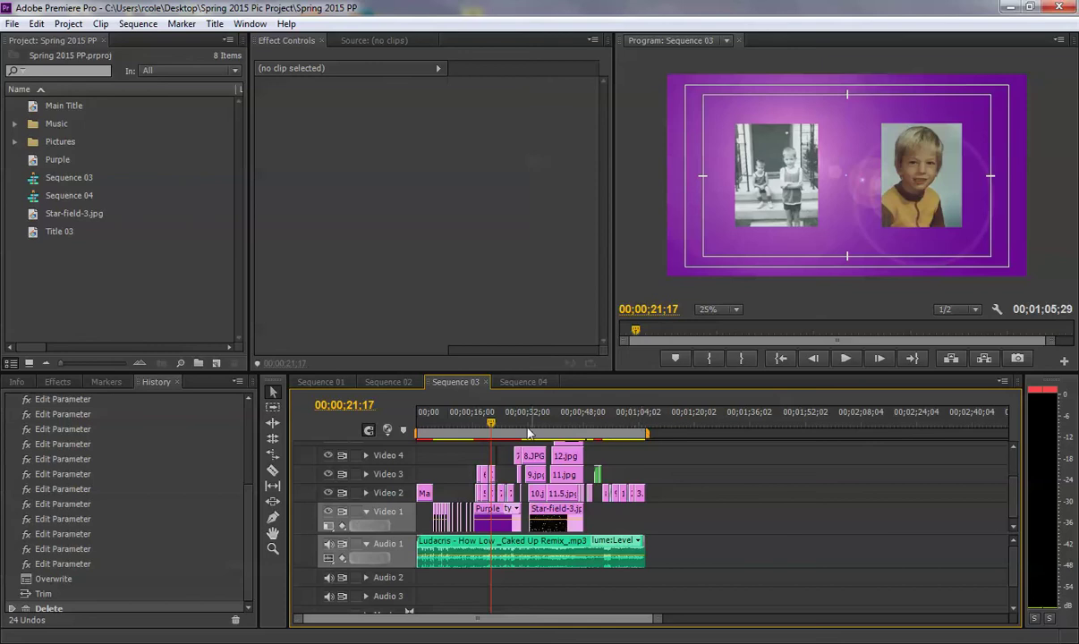
pyautogui.click(541, 515)
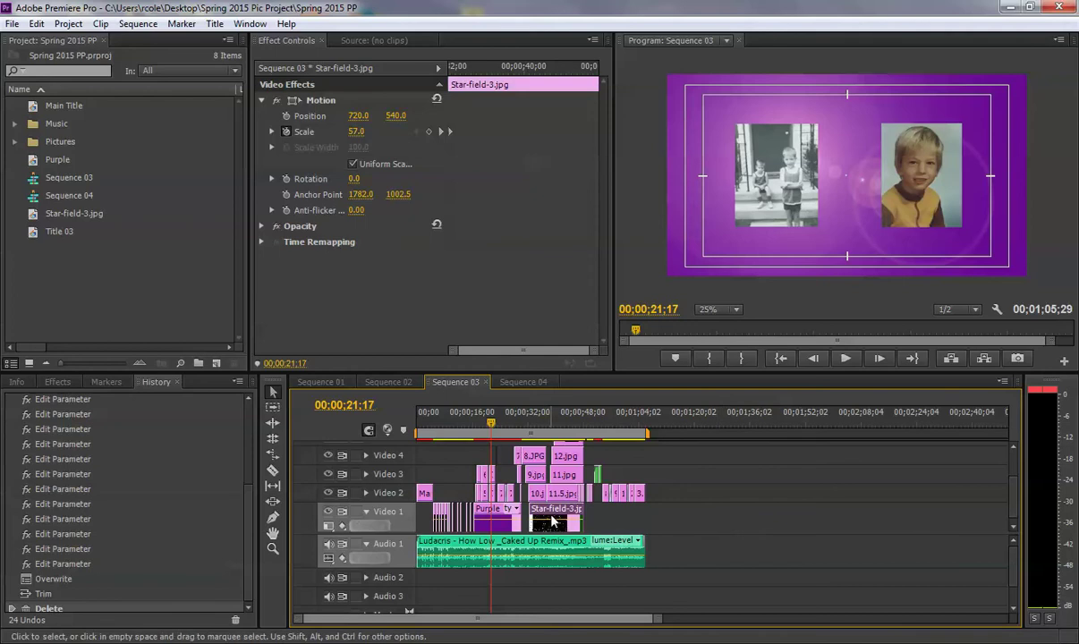
pyautogui.click(716, 517)
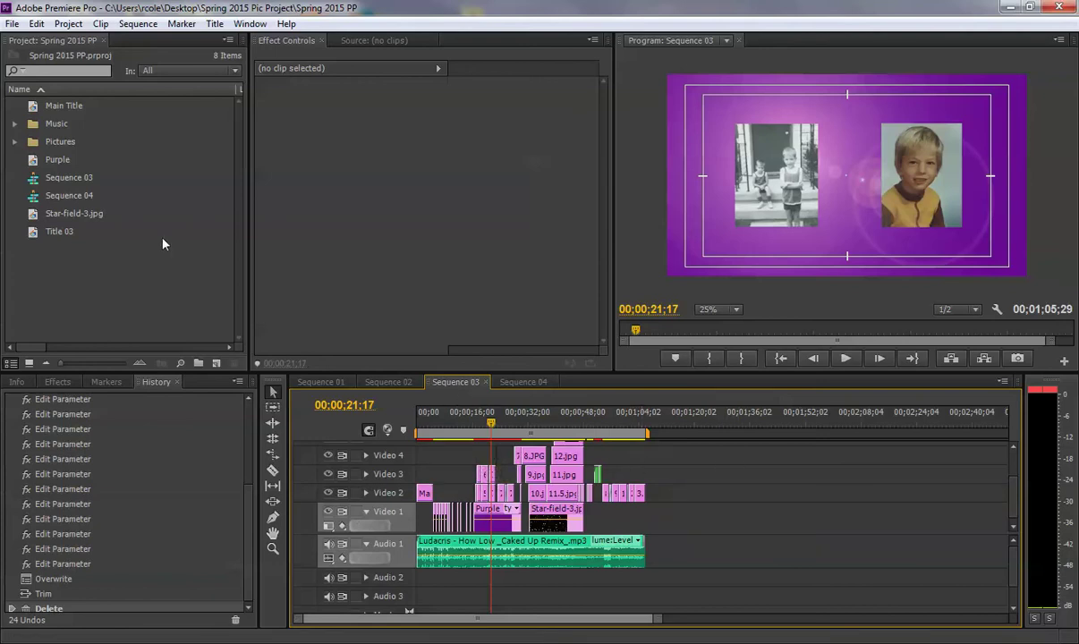
# - Open Export Settings for Sequence 03 via File > Export > Media and scrub the preview
pyautogui.click(13, 23)
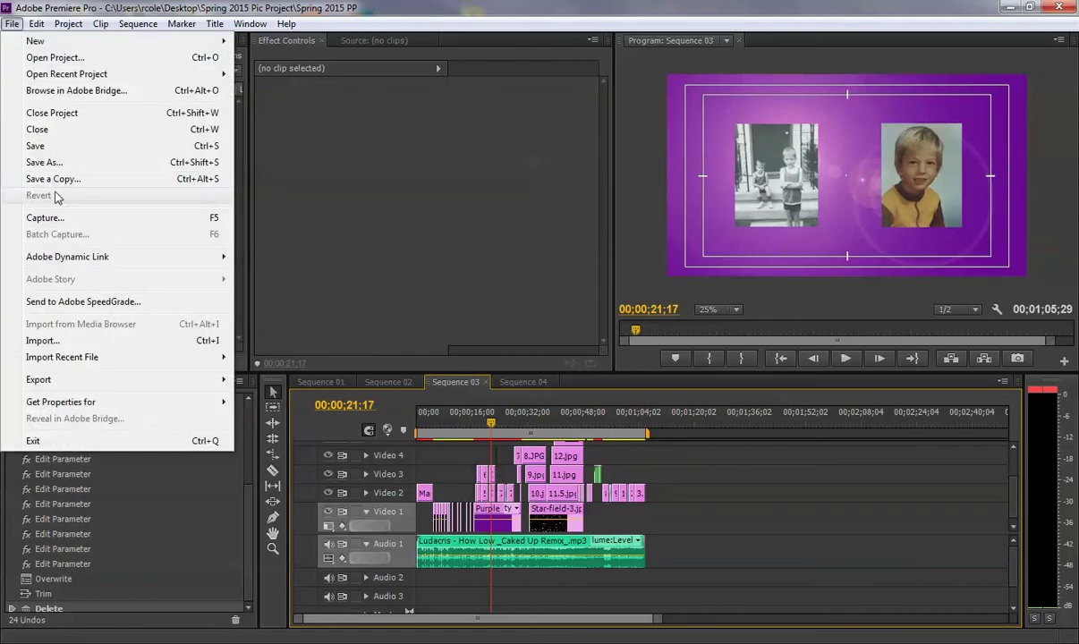
pyautogui.moveTo(60, 384)
pyautogui.click(284, 381)
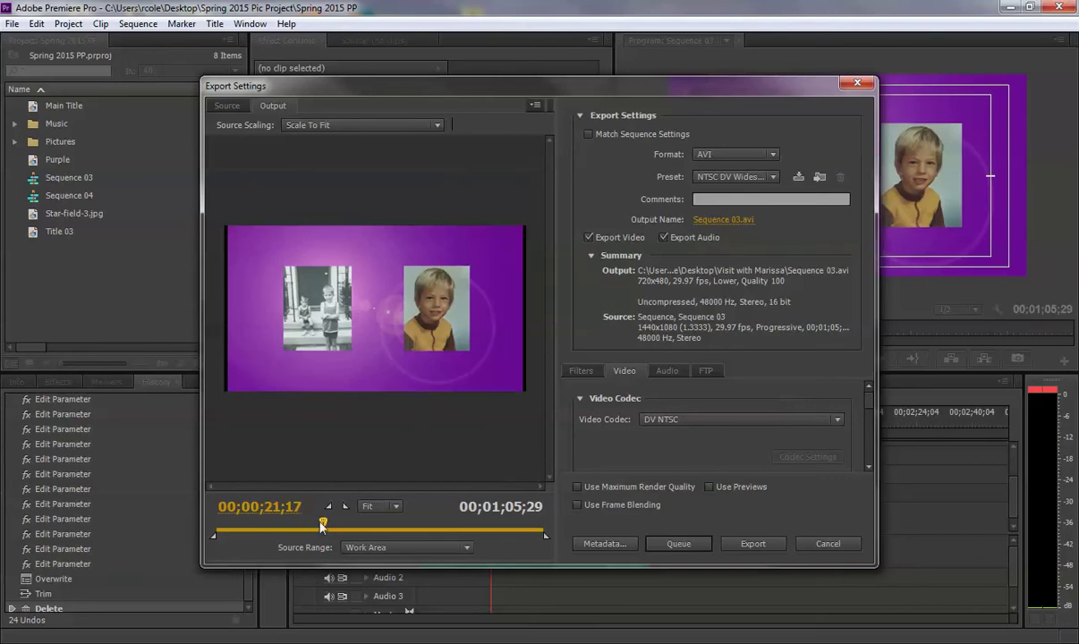
pyautogui.moveTo(322, 528); pyautogui.dragTo(279, 528)
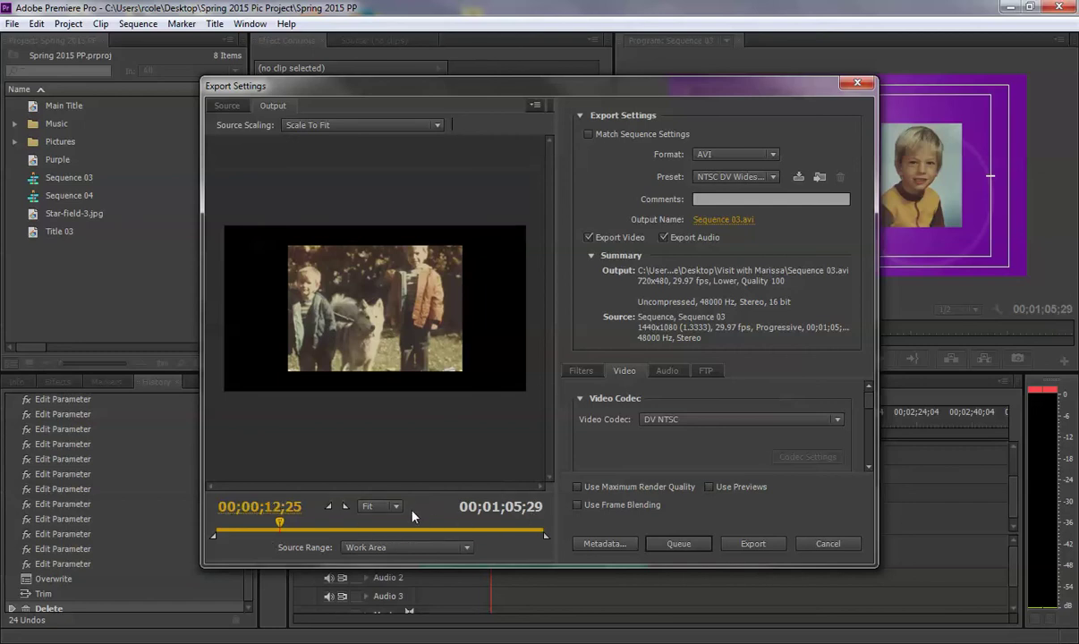
pyautogui.click(736, 157)
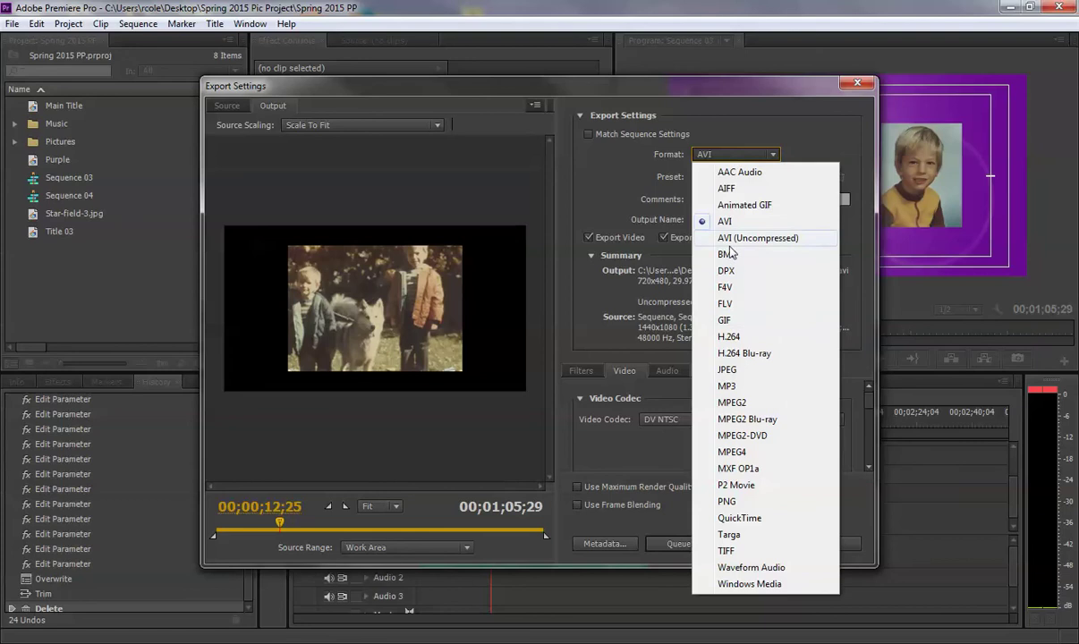
# - Choose MPEG2 format and keep the 1440 x 1080i 29.97 High Quality preset
pyautogui.click(723, 403)
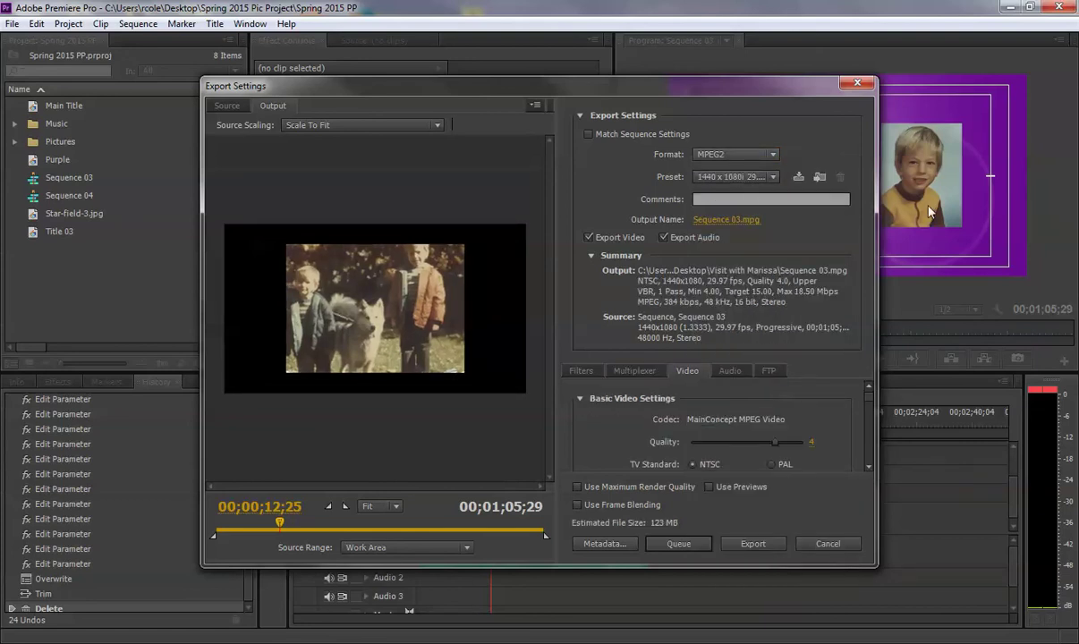
pyautogui.click(727, 157)
pyautogui.click(728, 160)
pyautogui.click(727, 178)
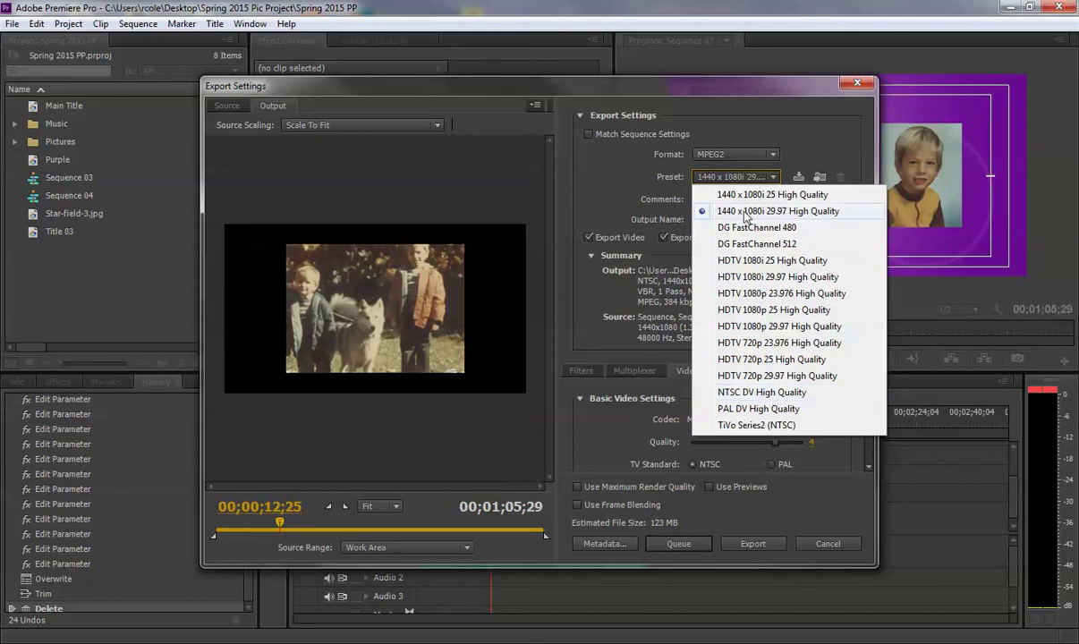
pyautogui.click(702, 209)
pyautogui.click(729, 161)
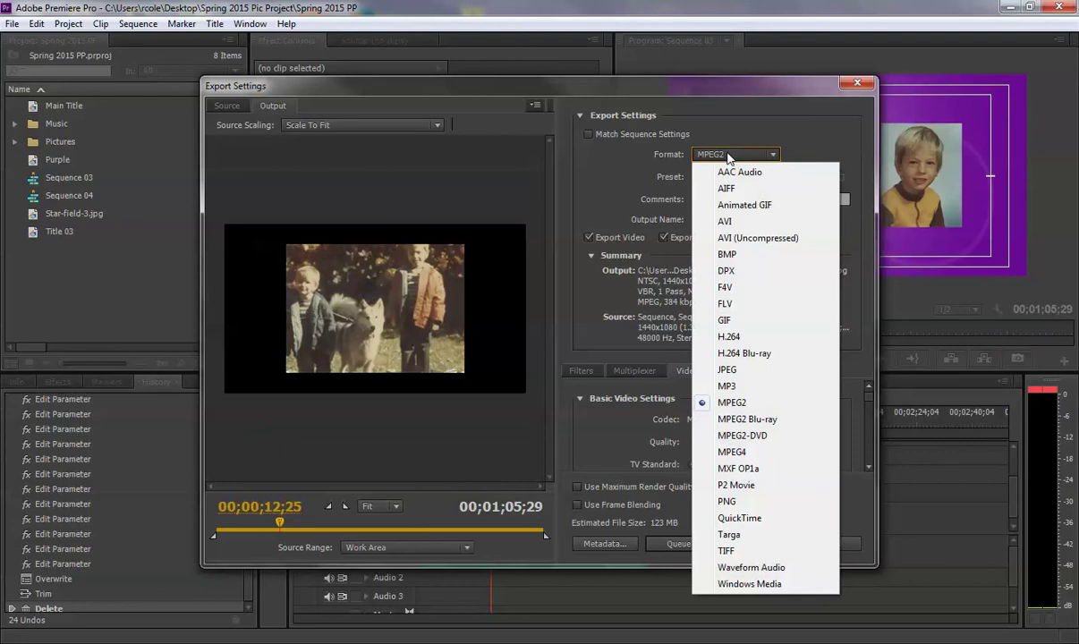
pyautogui.click(706, 156)
pyautogui.click(723, 177)
pyautogui.click(723, 178)
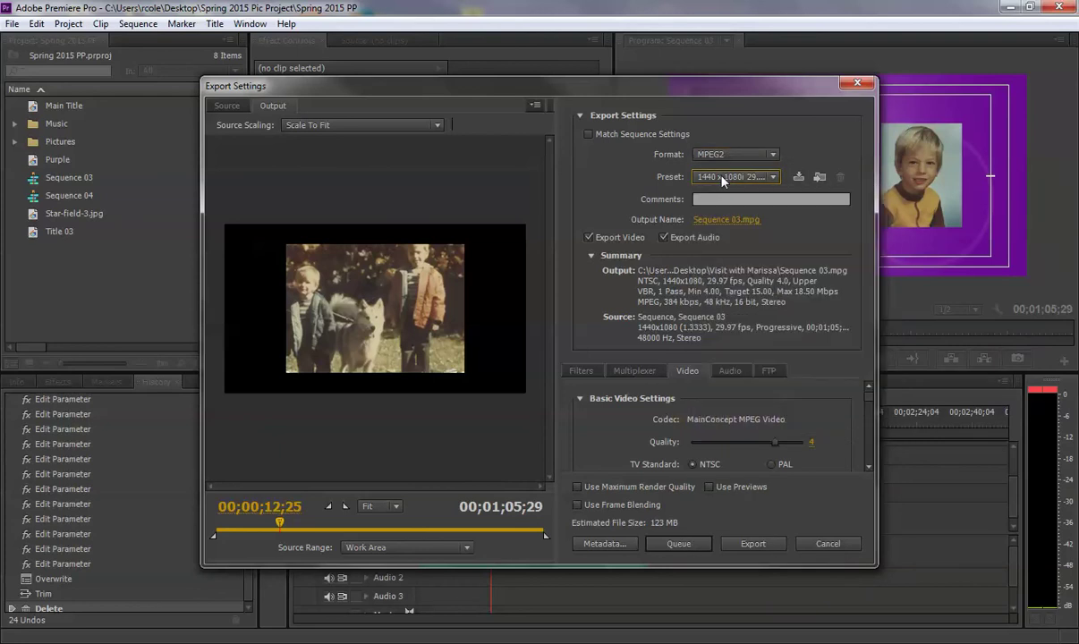
# - Try the Windows Media format with the HD 720p 29.97 preset
pyautogui.click(737, 157)
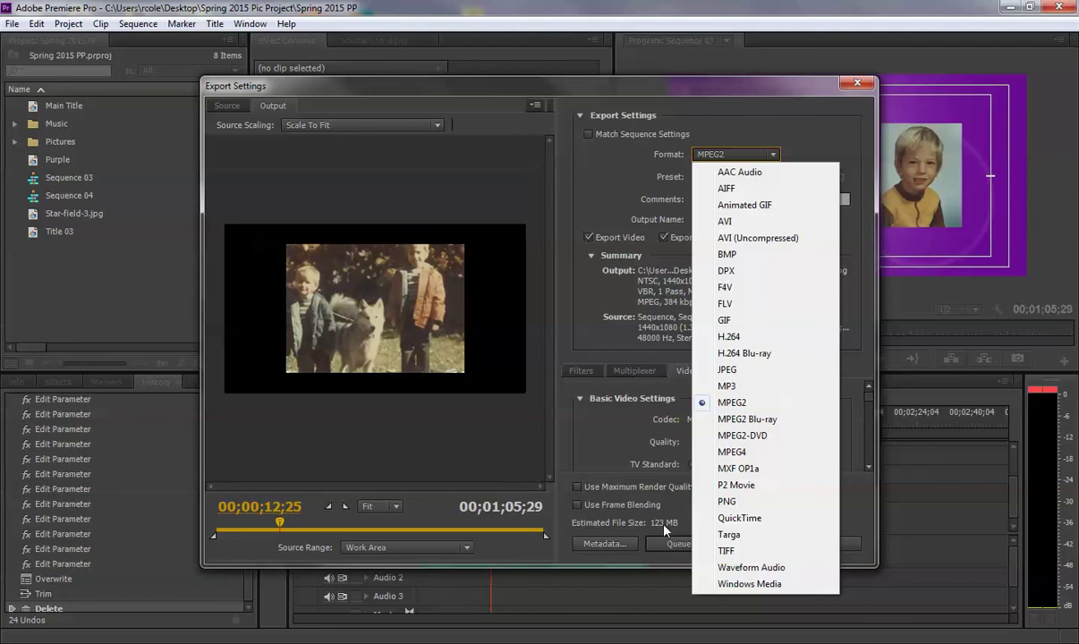
pyautogui.click(732, 584)
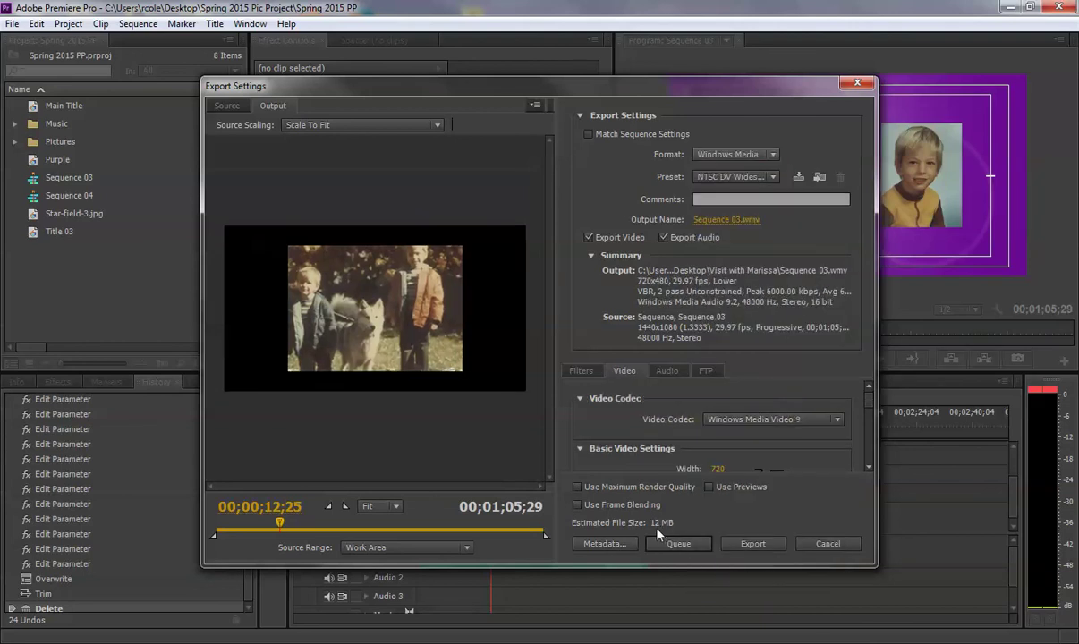
pyautogui.click(736, 178)
pyautogui.click(739, 310)
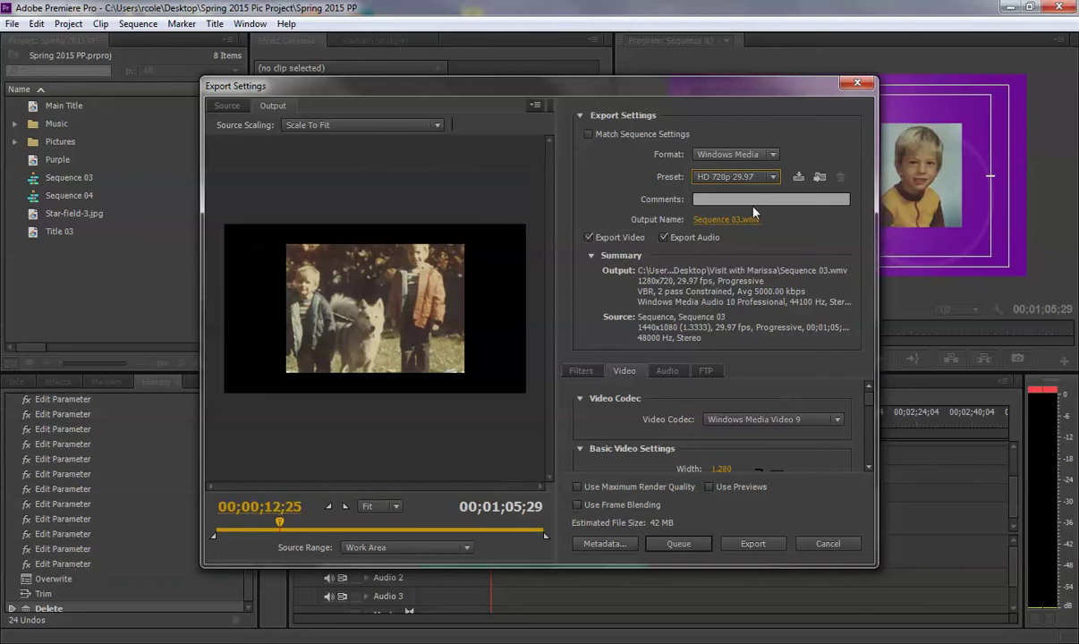
# - Switch the export format back to MPEG2
pyautogui.click(699, 150)
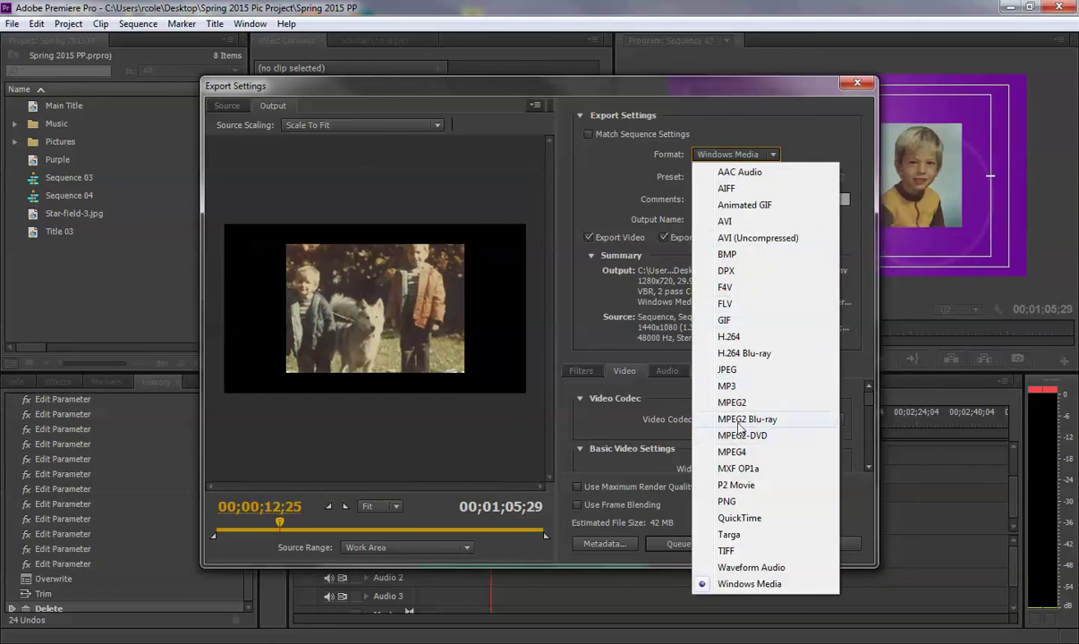
pyautogui.click(732, 403)
pyautogui.click(740, 157)
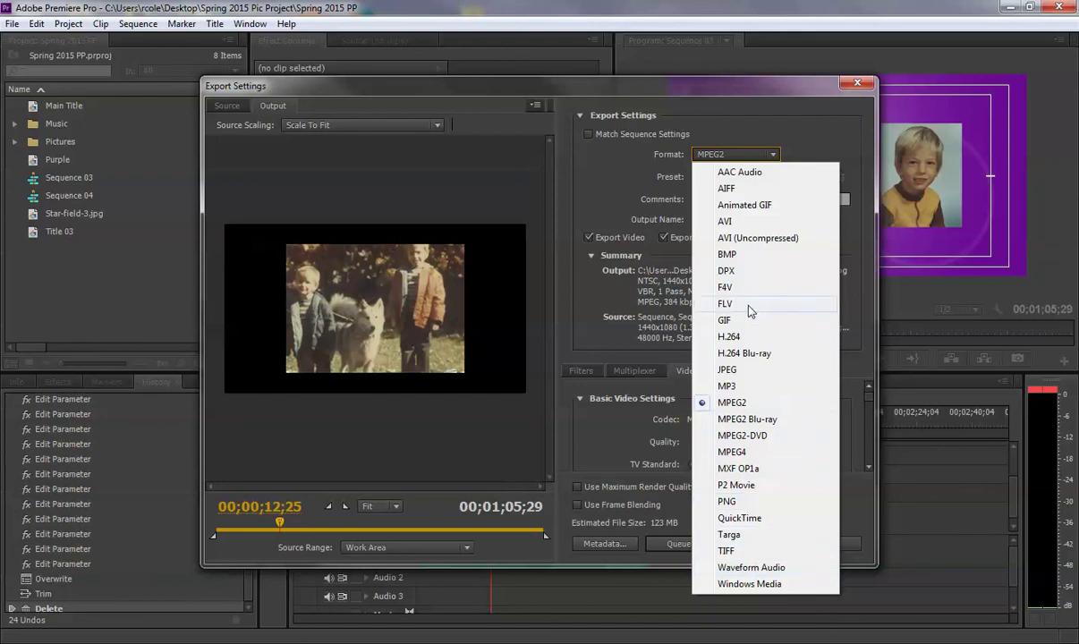
pyautogui.click(732, 403)
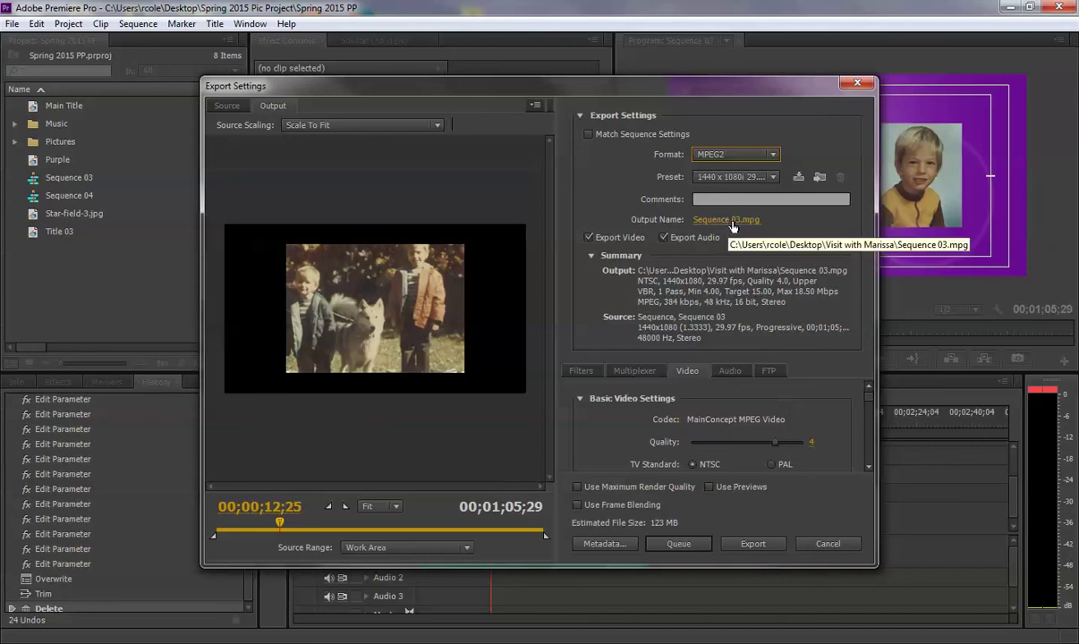
# - Open the Save As dialog from the Sequence 03.mpg output name link
pyautogui.click(726, 220)
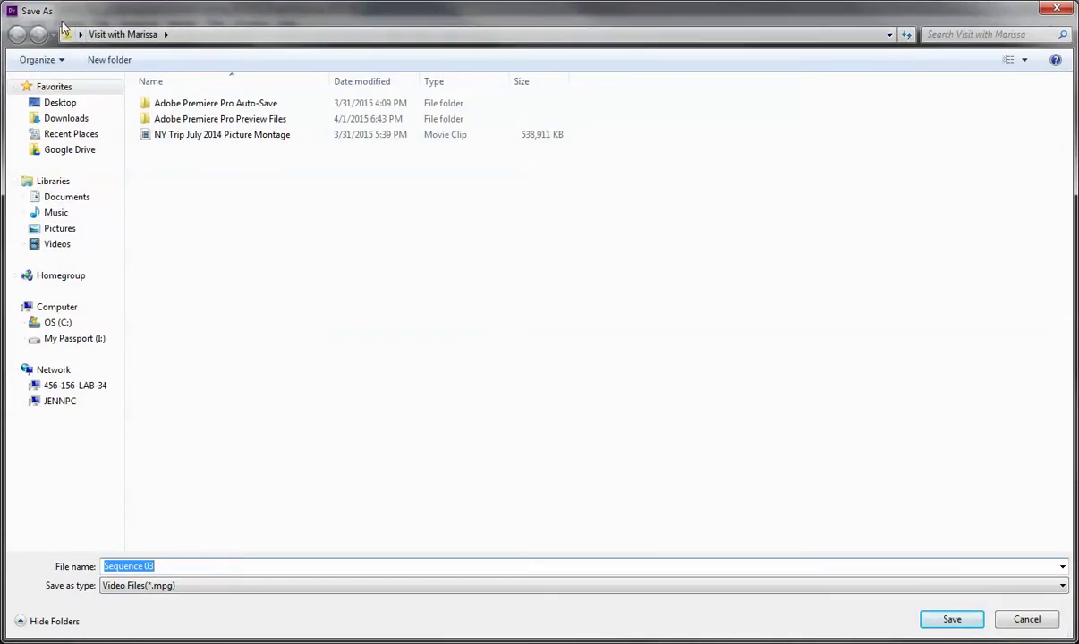
# - Save the export as 'Cole's Pic Project Final' in the Desktop's Spring 2015 Pic Project folder
pyautogui.click(61, 104)
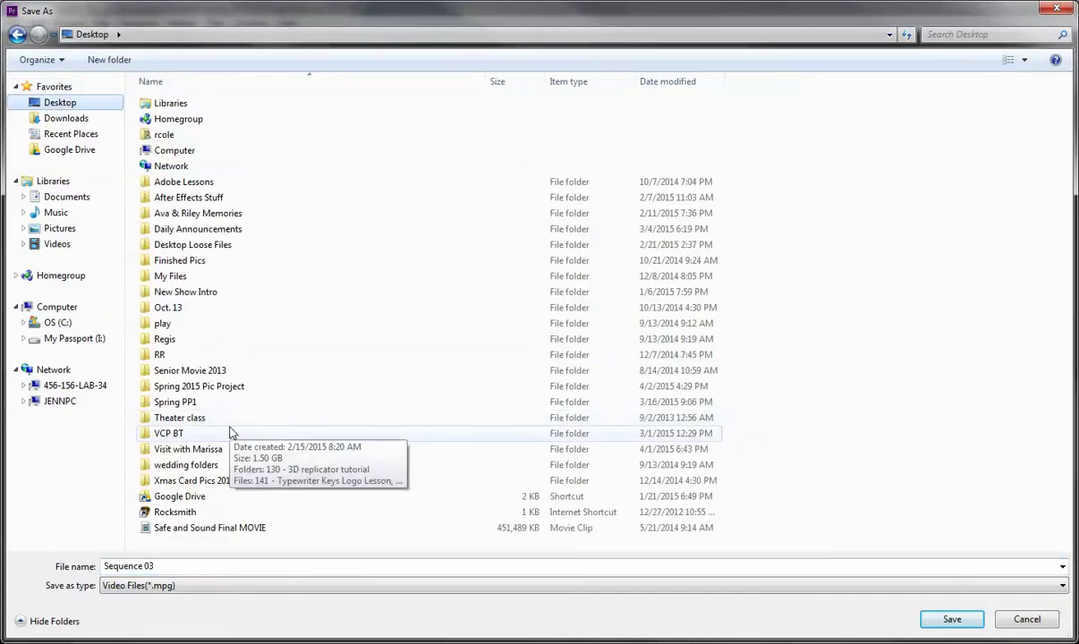
pyautogui.doubleClick(192, 384)
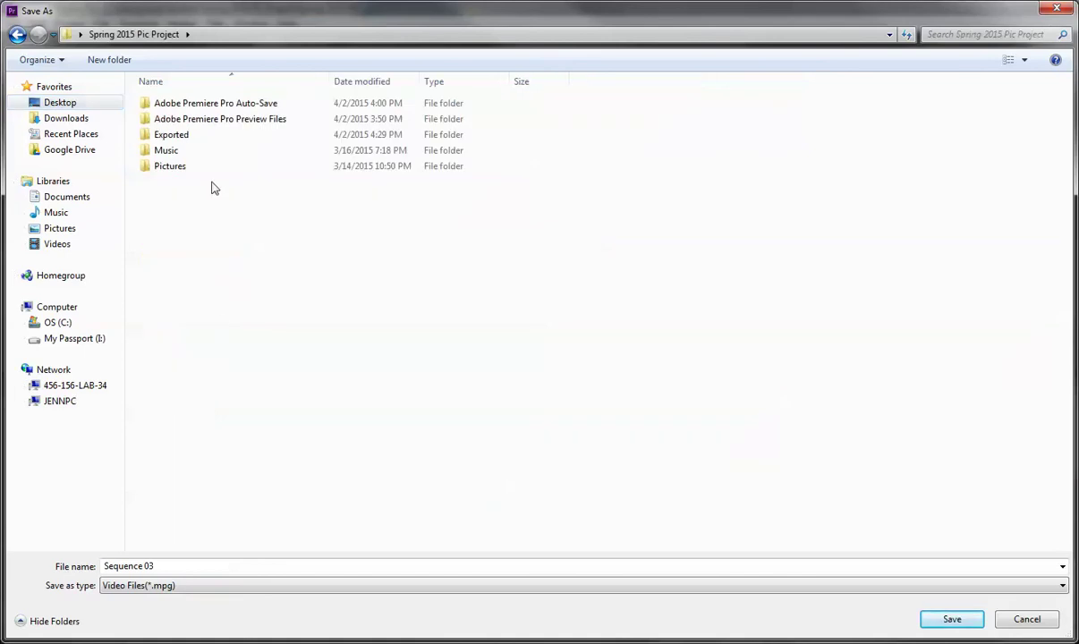
pyautogui.click(172, 567)
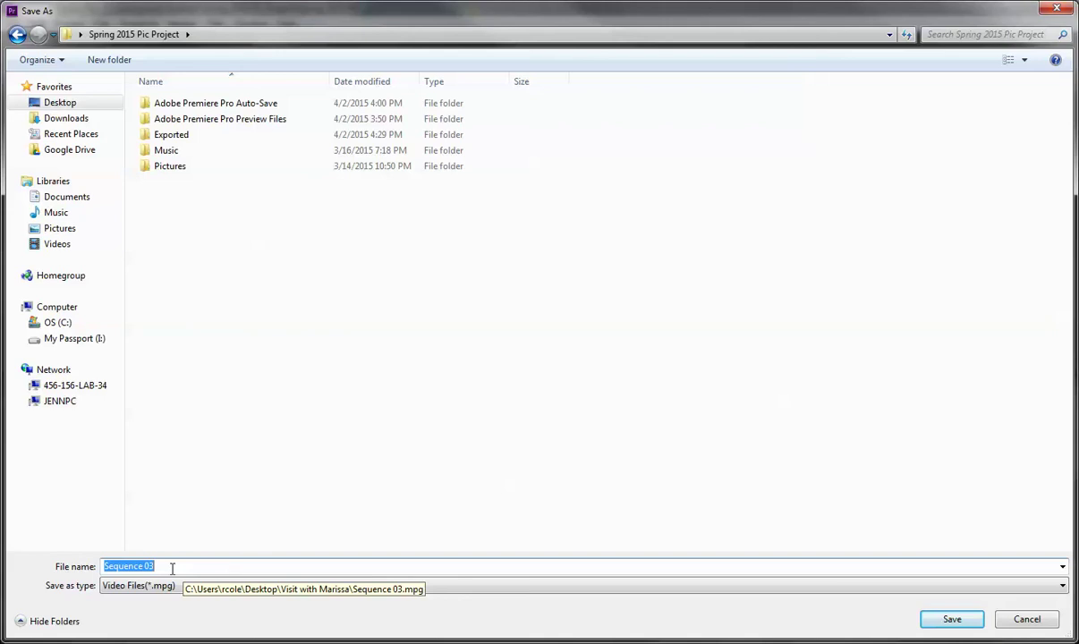
pyautogui.write('Pi')
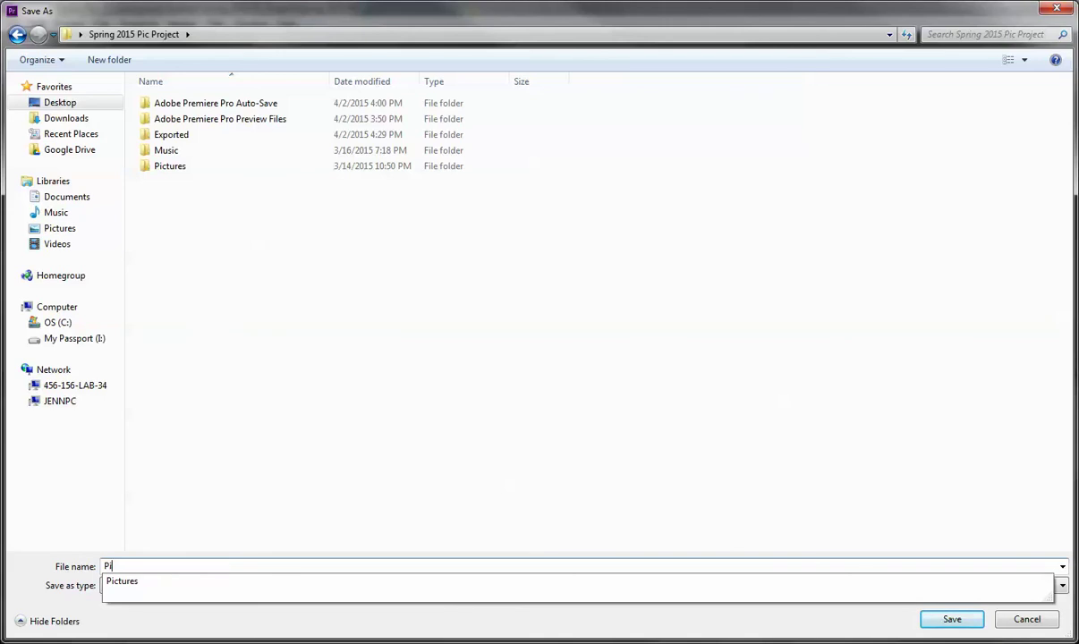
pyautogui.press('BackSpace')
pyautogui.press('BackSpace')
pyautogui.write("Cole's ")
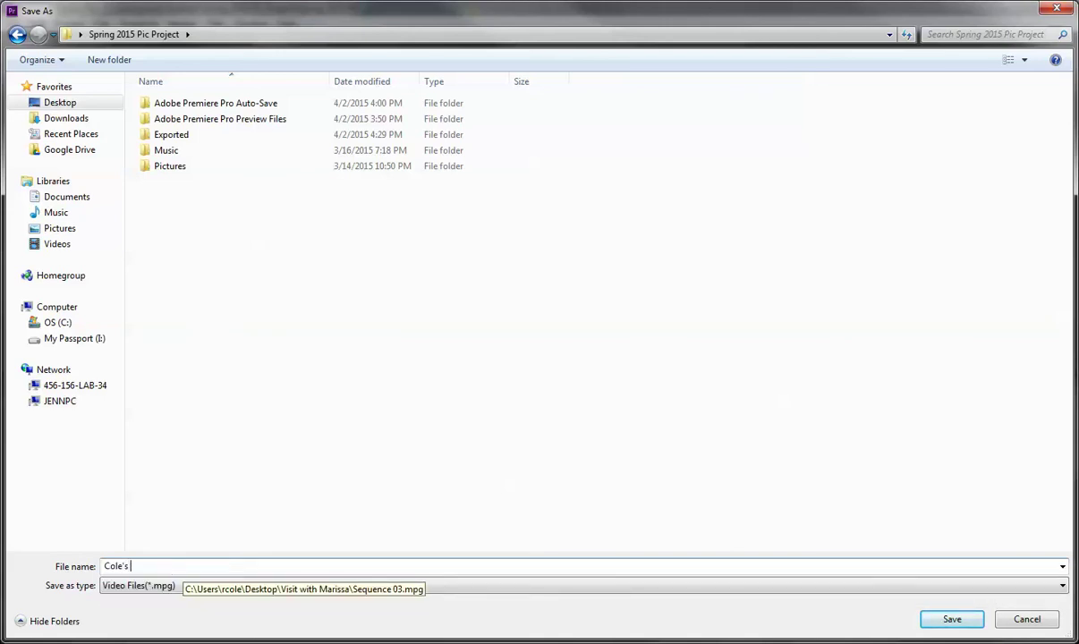
pyautogui.write('Pic Project Final')
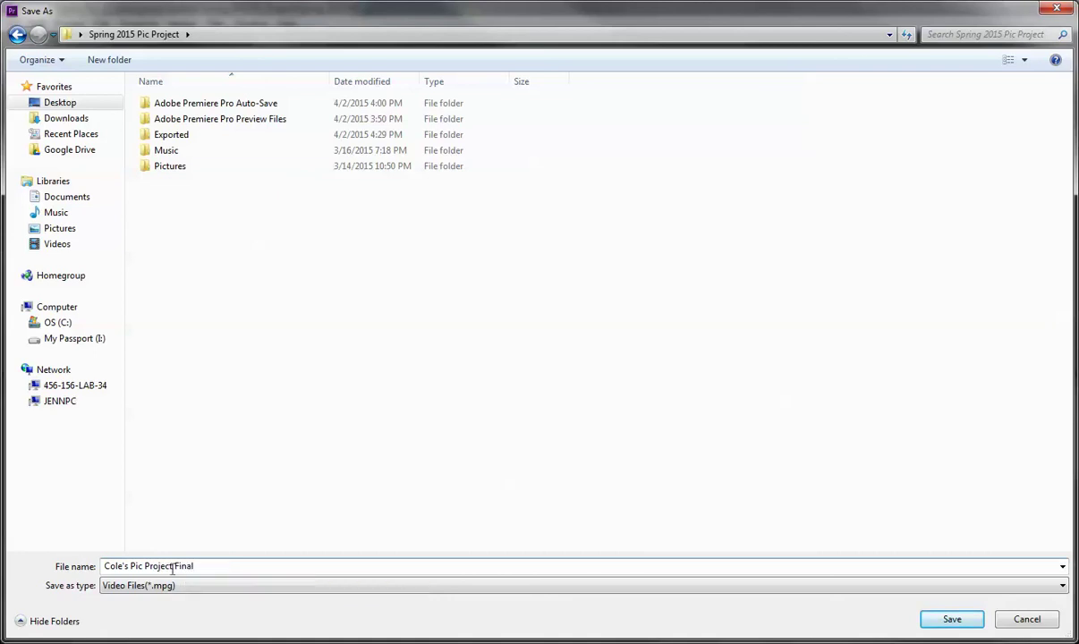
pyautogui.click(962, 621)
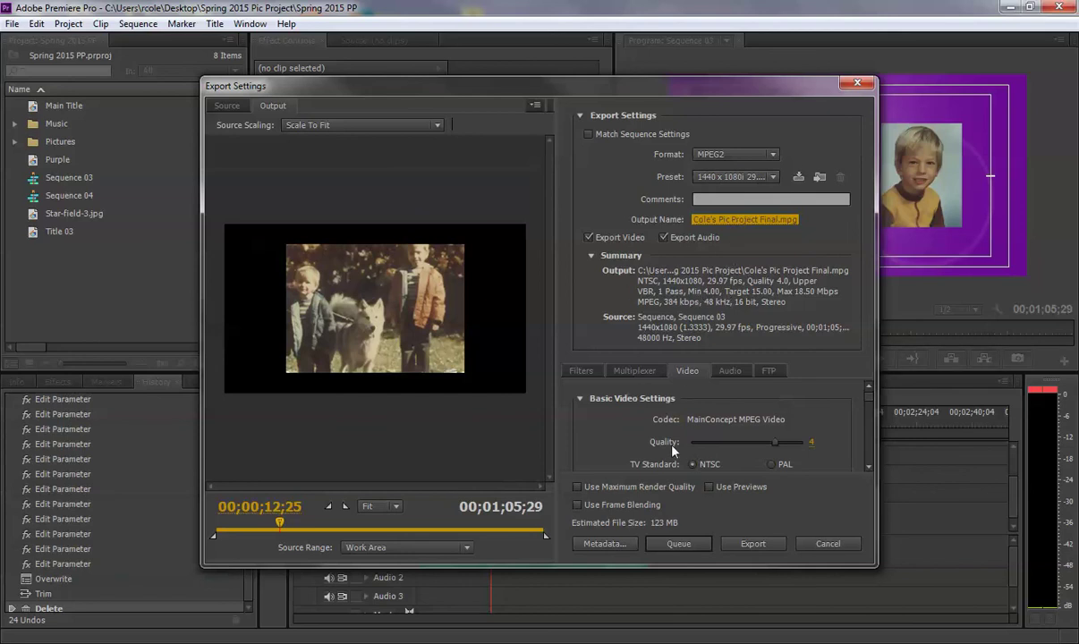
# - Raise the MPEG2 video Quality to about 4.72 and queue the export
pyautogui.moveTo(775, 442); pyautogui.dragTo(797, 444)
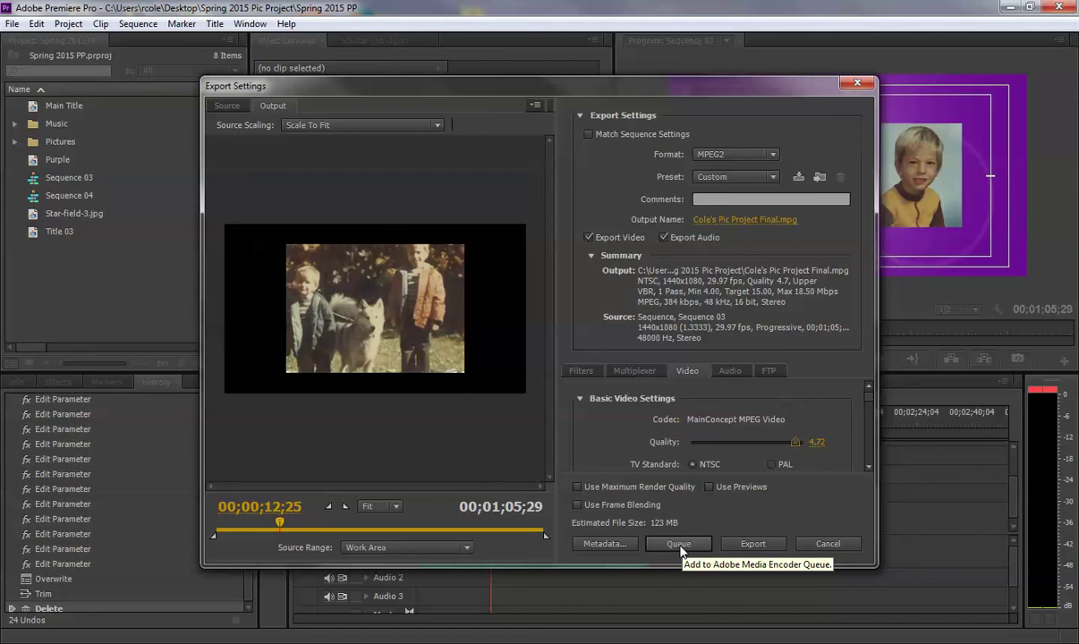
pyautogui.click(680, 550)
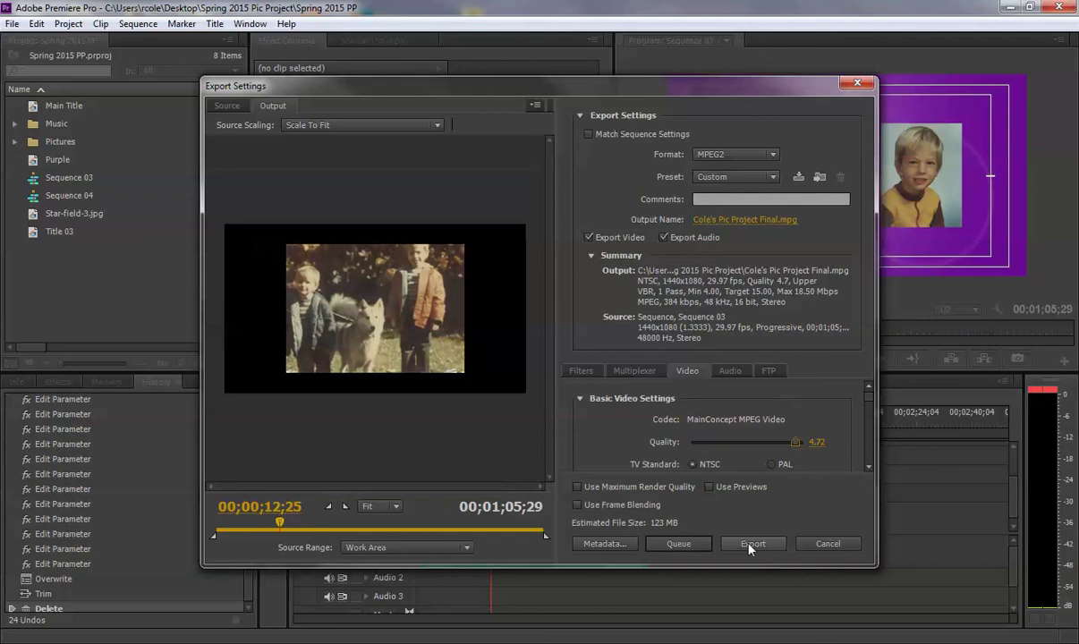
# - Export Sequence 03 to Cole's Pic Project Final.mpg, then close Export Settings
pyautogui.click(750, 545)
pyautogui.click(848, 86)
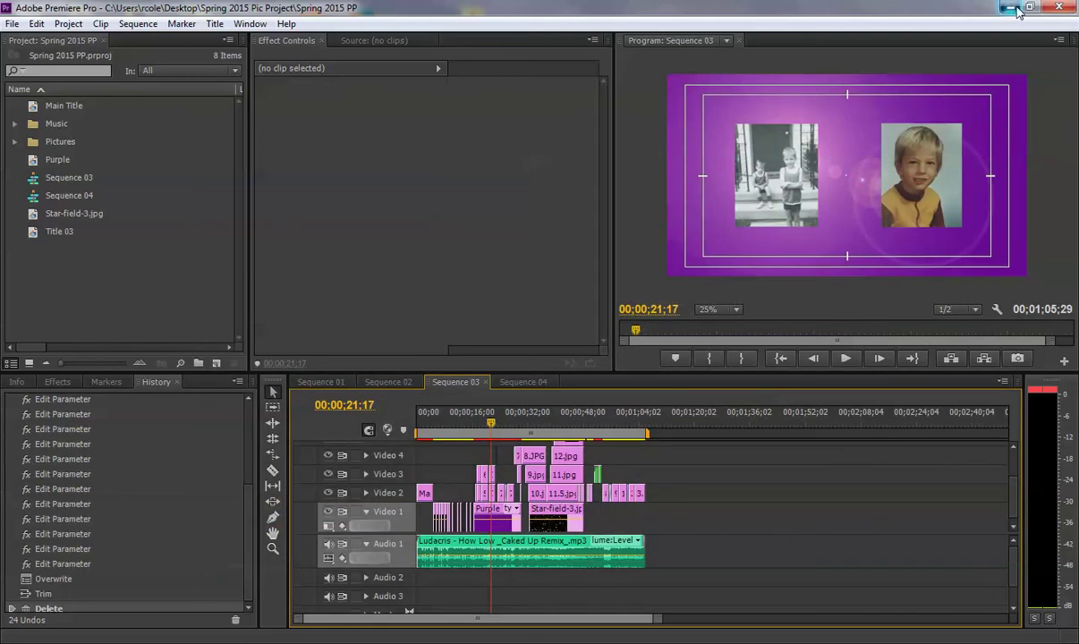
# - Minimize Premiere and inspect Cole's Pic Project Final in the Spring 2015 Pic Project folder
pyautogui.click(1018, 11)
pyautogui.doubleClick(82, 592)
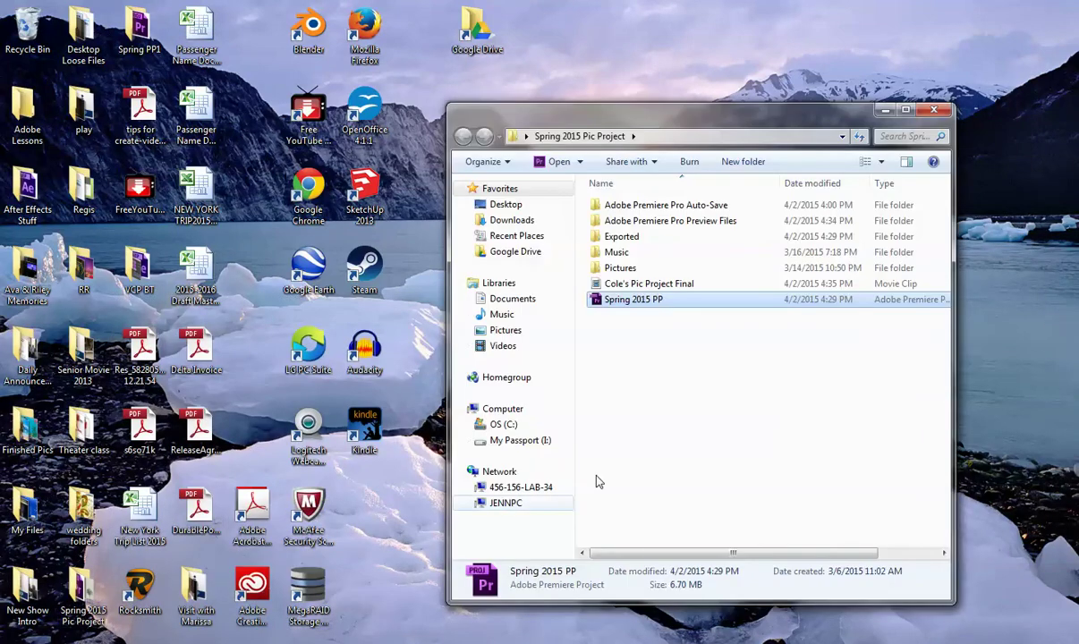
pyautogui.click(658, 285)
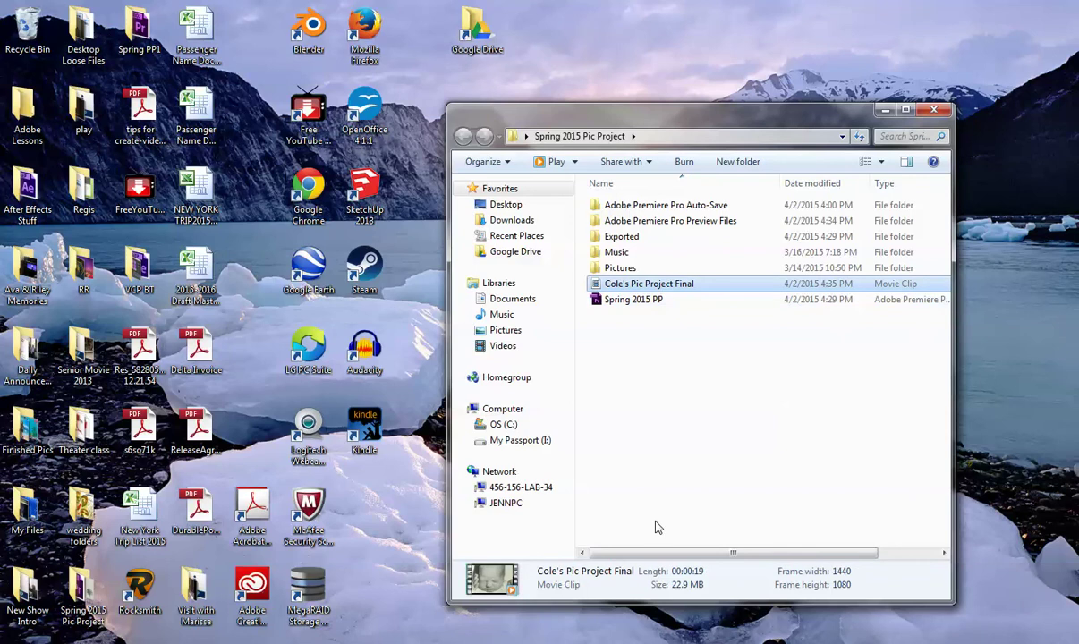
pyautogui.moveTo(651, 554)
pyautogui.mouseDown()
pyautogui.moveTo(783, 552)
pyautogui.moveTo(649, 553)
pyautogui.mouseUp()
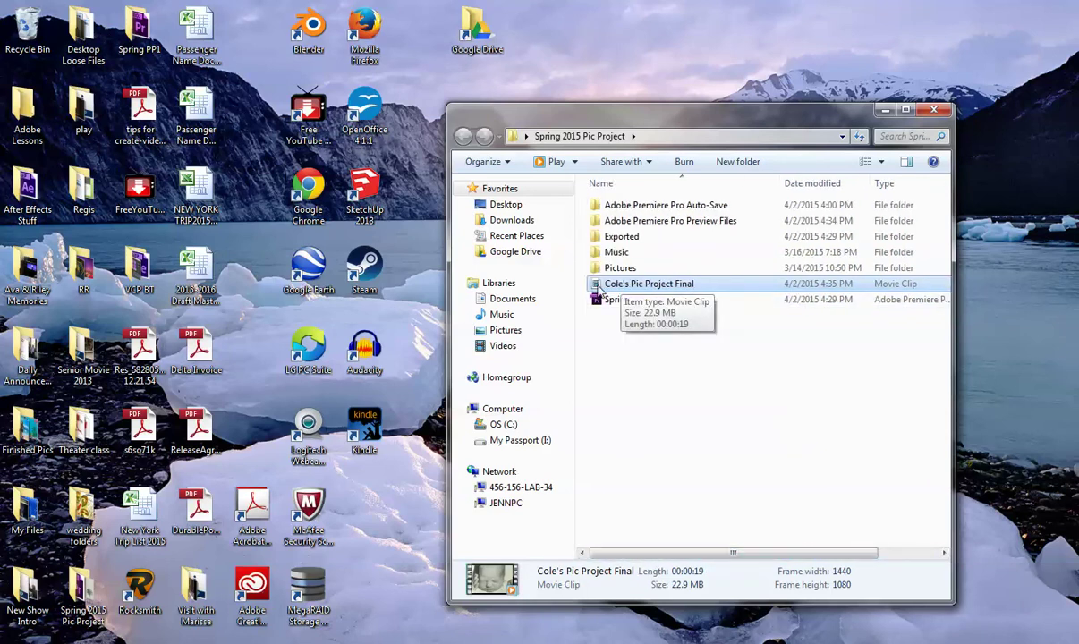